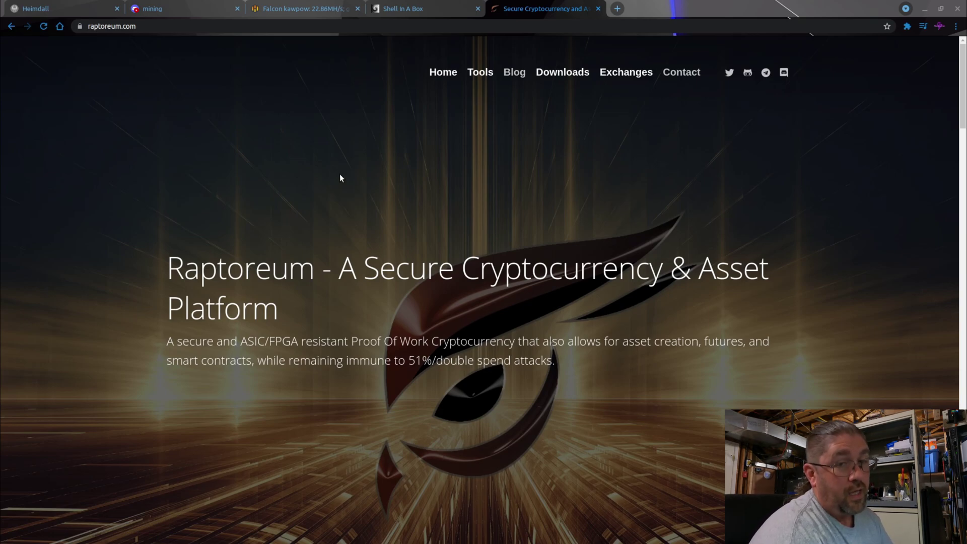
Step: Reveal the Raptoreum site's Downloads dropdown with its Wallet and CPU Miner entries
{"action": "mouse_move", "coordinate": [564, 76]}
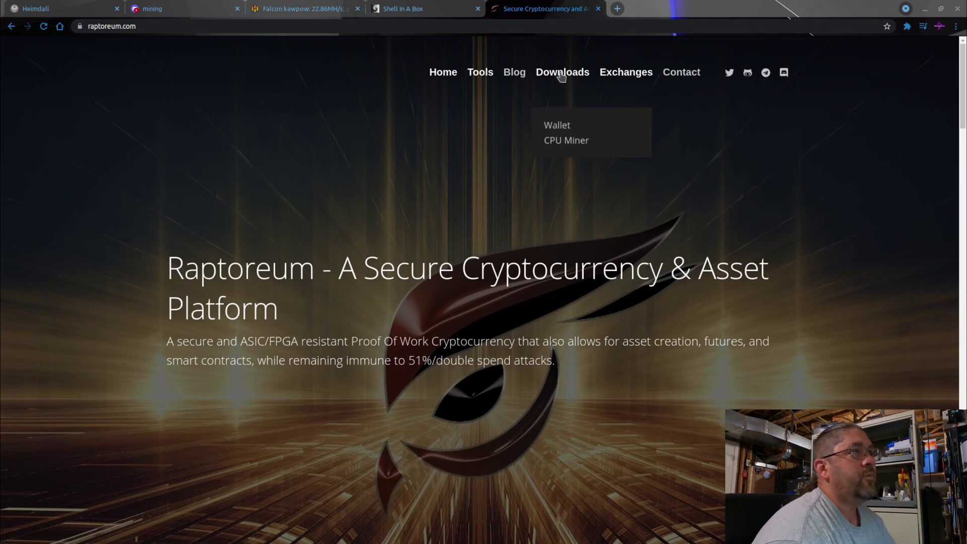
Step: Go to the Raptoreum 1.2.15.2 wallet release on GitHub and scroll to its nine assets
{"action": "left_click", "coordinate": [557, 124]}
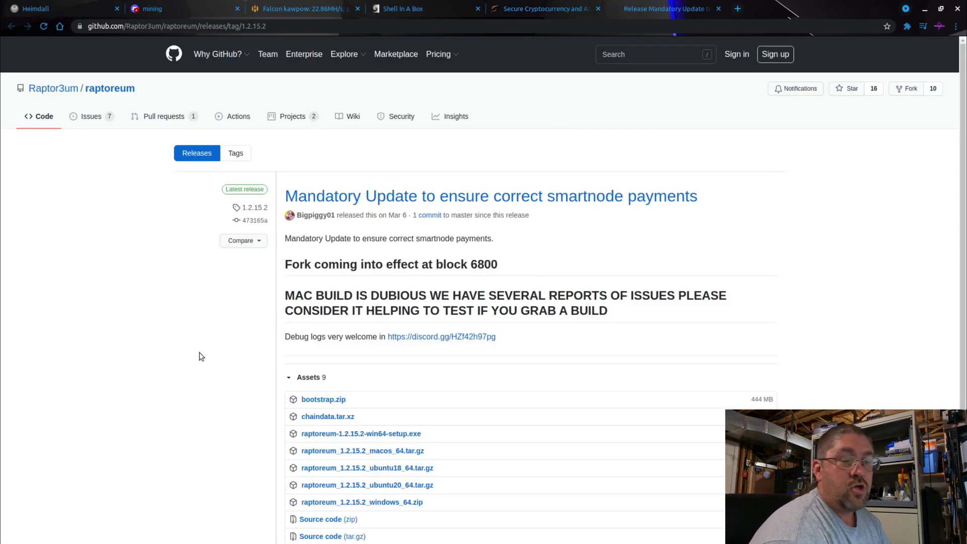
{"action": "scroll", "coordinate": [201, 356], "scroll_direction": "down", "scroll_amount": 3}
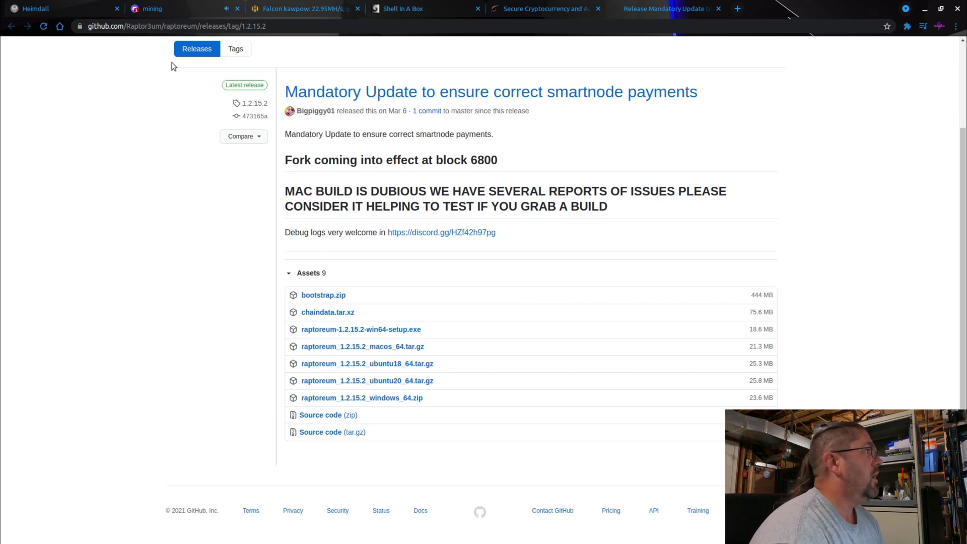
Step: Log into the Nebula Unraid server with saved credentials and open VNC Remote on the Lubuntu - Verus VM
{"action": "left_click", "coordinate": [74, 8]}
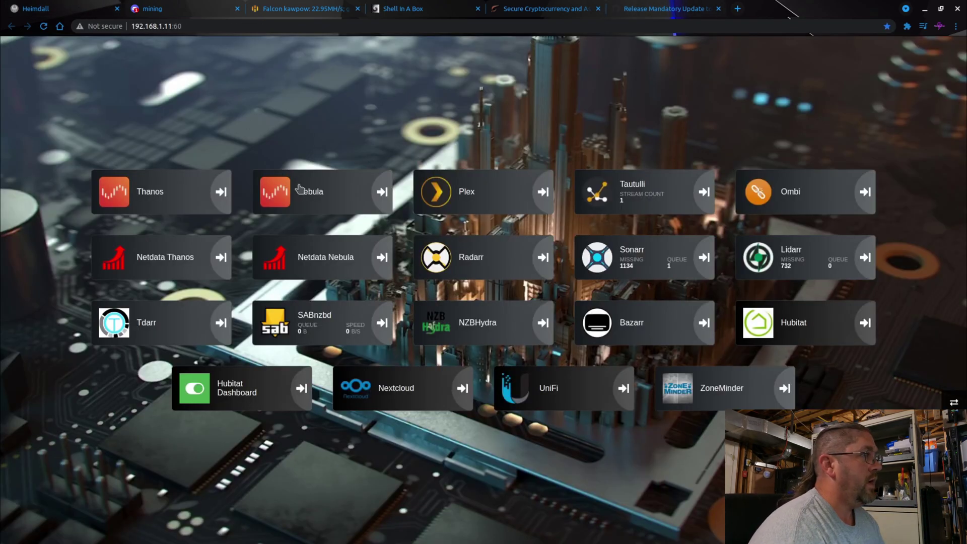
{"action": "left_click", "coordinate": [321, 196]}
{"action": "left_click", "coordinate": [398, 208]}
{"action": "left_click", "coordinate": [398, 236]}
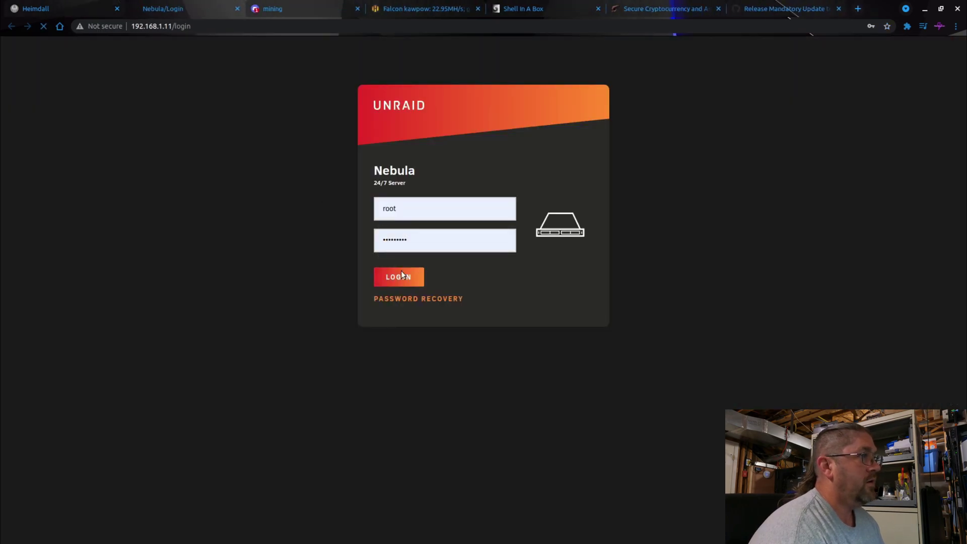
{"action": "left_click", "coordinate": [400, 276]}
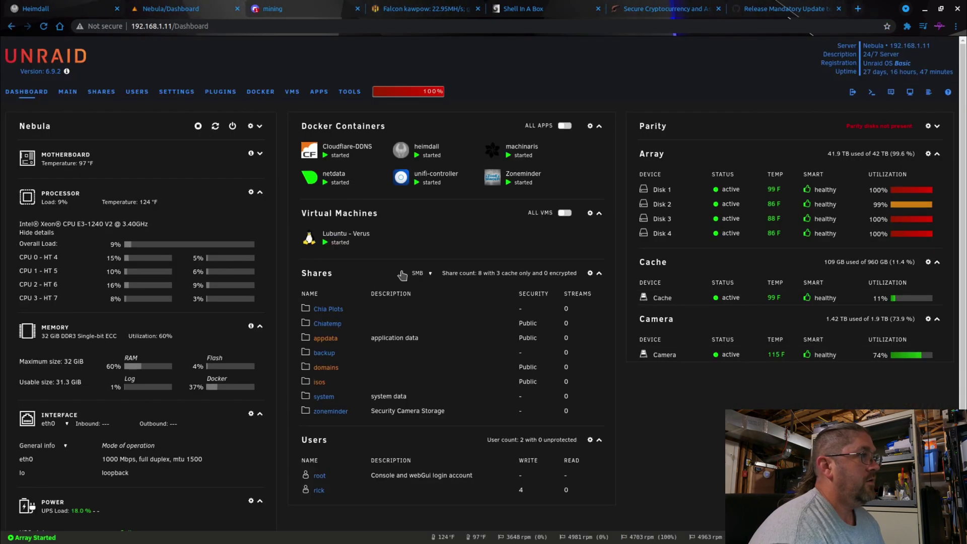
{"action": "left_click", "coordinate": [309, 241]}
{"action": "left_click", "coordinate": [339, 257]}
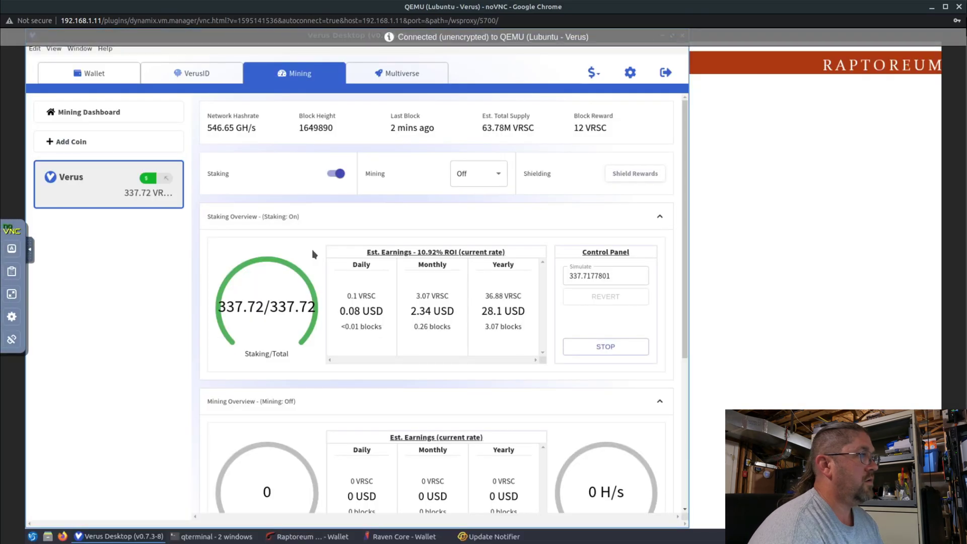
Step: Check the Raptoreum wallet's transactions and 19 816.78 RTM balance, then close the remote window
{"action": "left_click", "coordinate": [317, 537]}
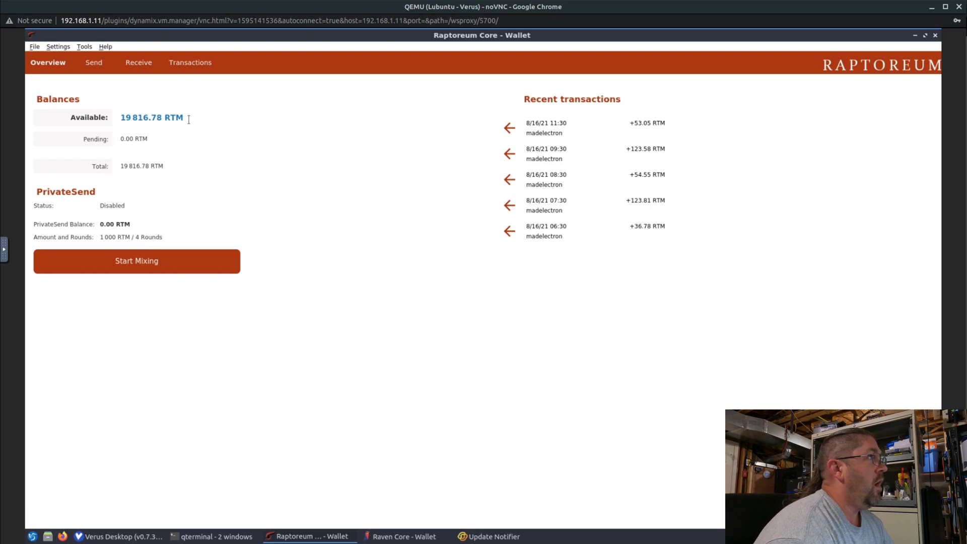
{"action": "left_click", "coordinate": [188, 66]}
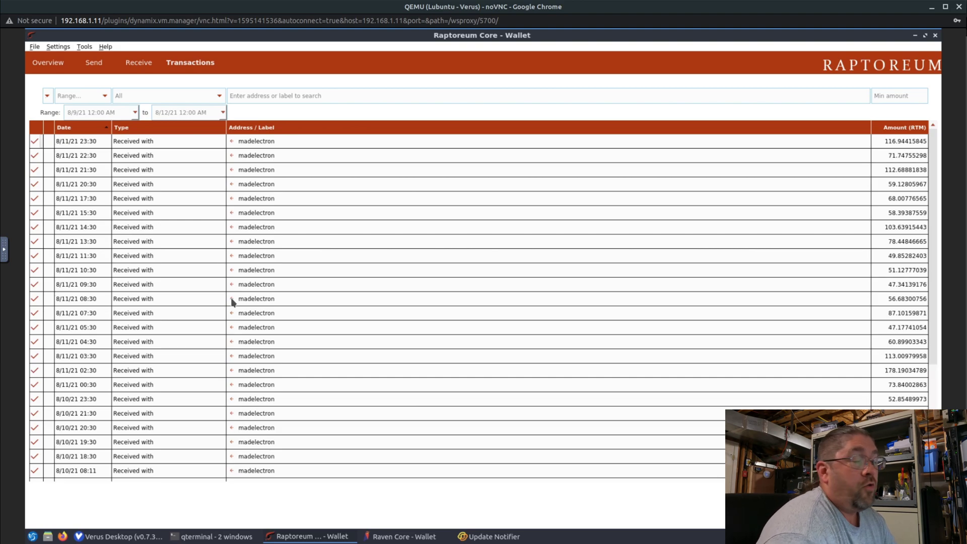
{"action": "mouse_move", "coordinate": [233, 301]}
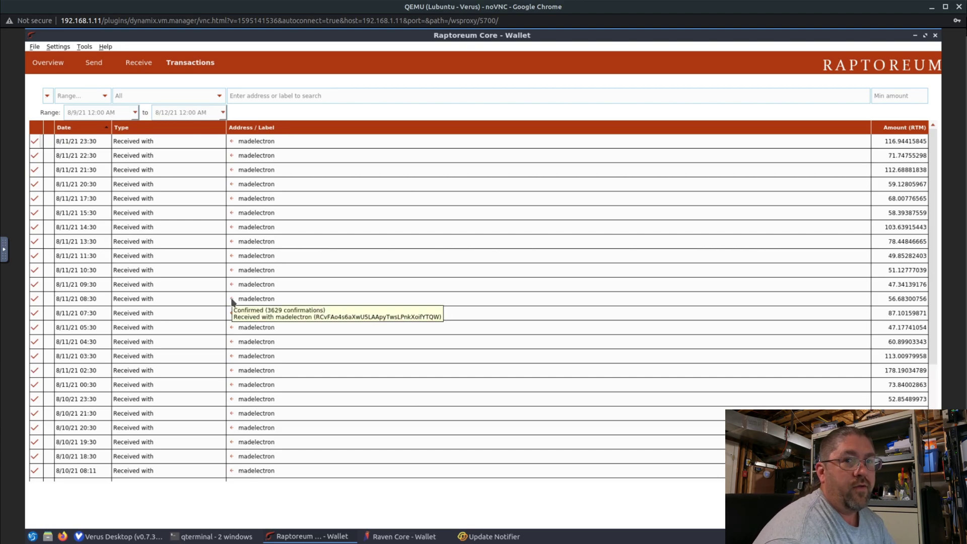
{"action": "mouse_move", "coordinate": [201, 244]}
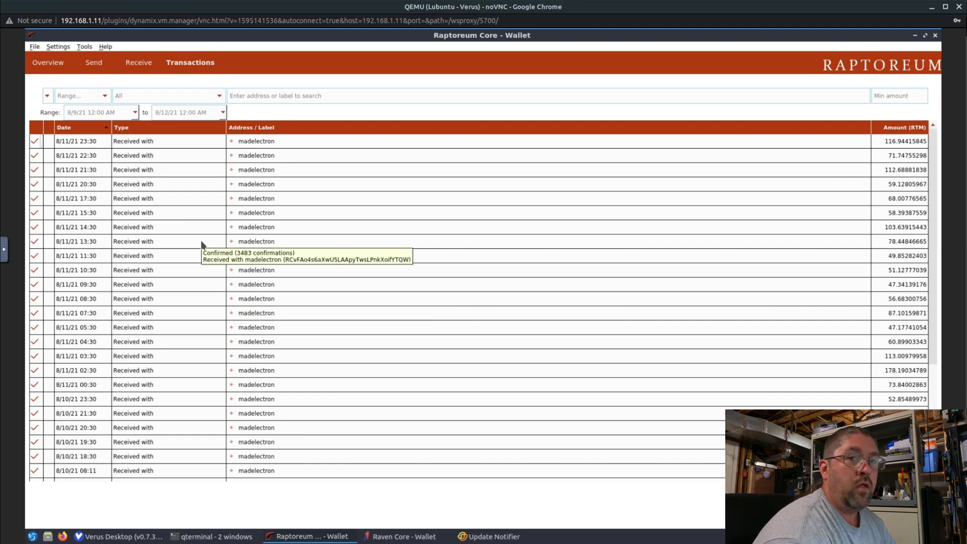
{"action": "left_click", "coordinate": [48, 65]}
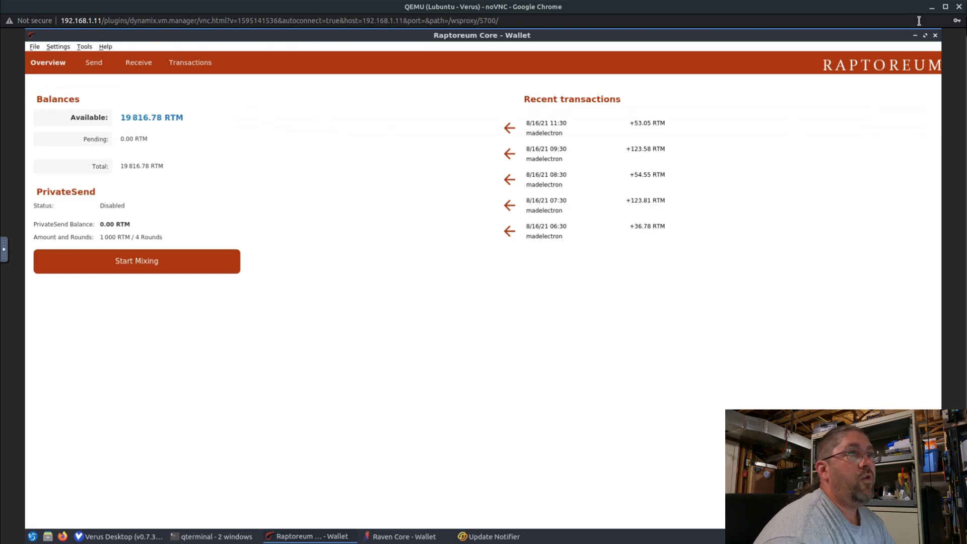
{"action": "left_click", "coordinate": [958, 6]}
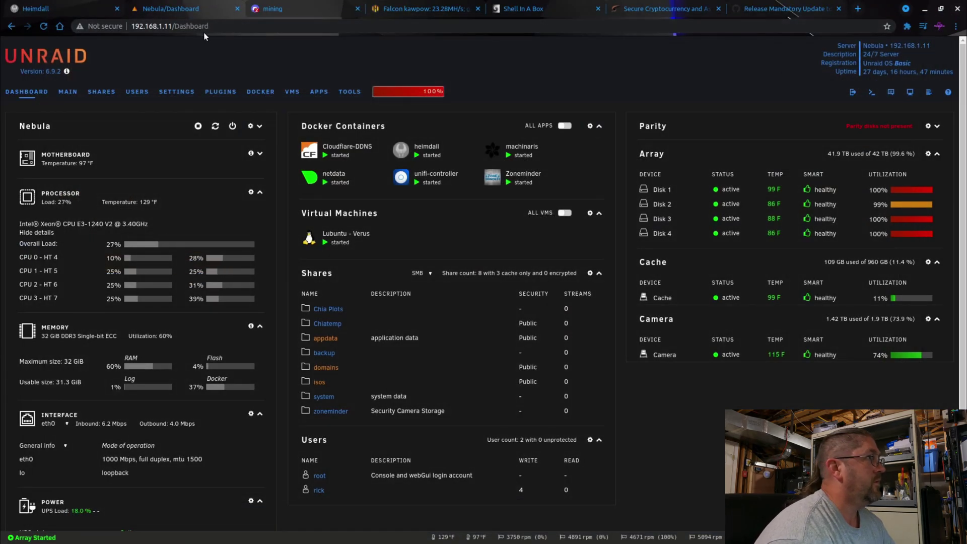
Step: Close the Nebula dashboard tab and show the Falcon worker's flight sheet in Hive OS
{"action": "left_click", "coordinate": [237, 9]}
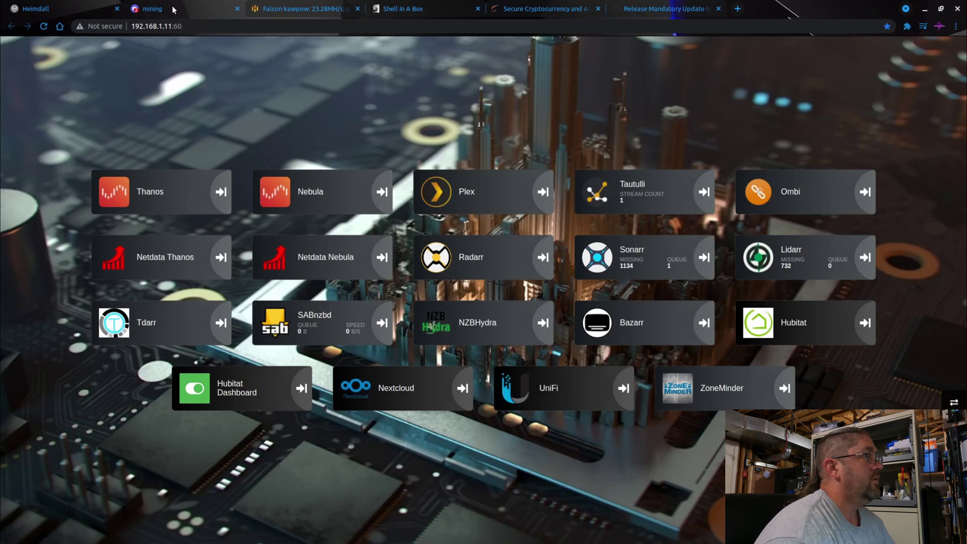
{"action": "left_click", "coordinate": [281, 8]}
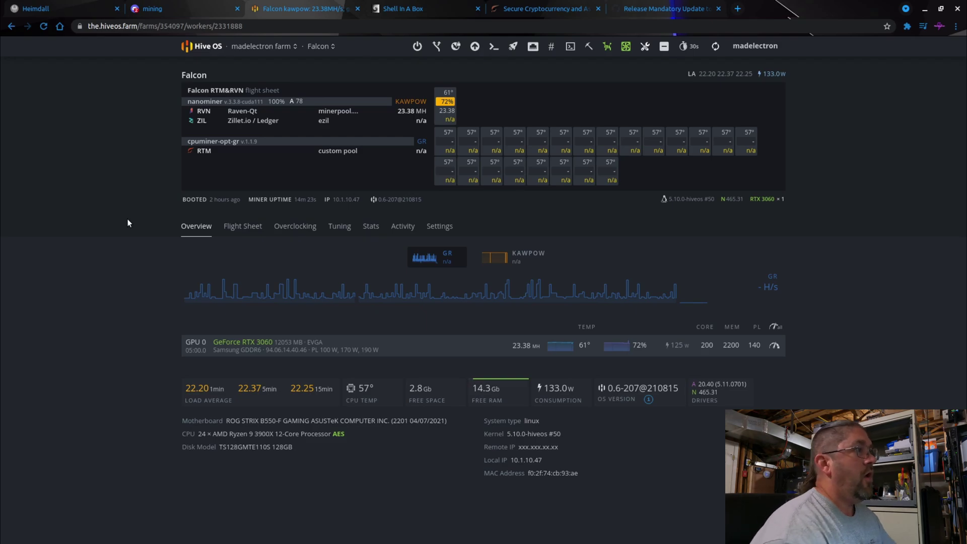
{"action": "left_click", "coordinate": [241, 226]}
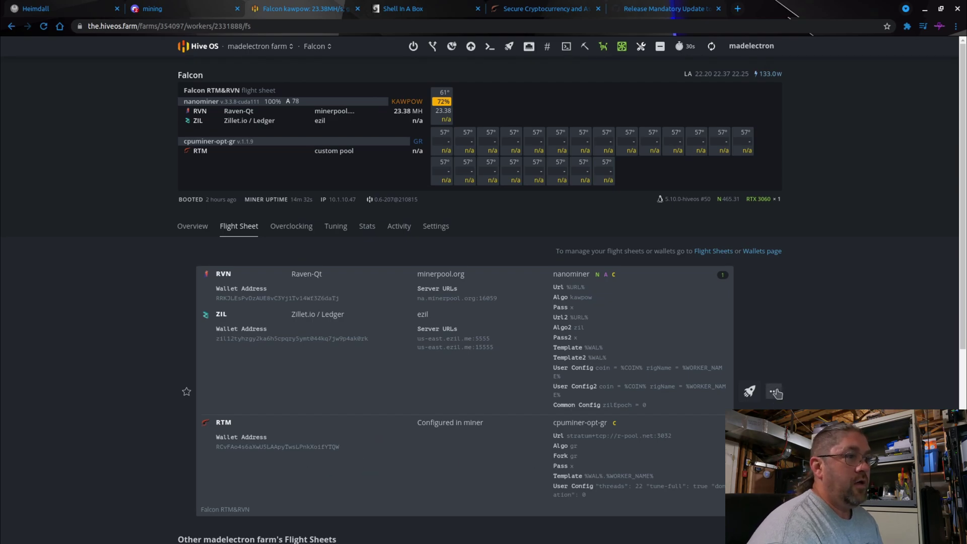
Step: Open the options for the Falcon RTM&RVN flight sheet
{"action": "left_click", "coordinate": [773, 391]}
Step: Put the Falcon RTM&RVN flight sheet into edit mode to show its RVN, ZIL and RTM settings
{"action": "left_click", "coordinate": [738, 406]}
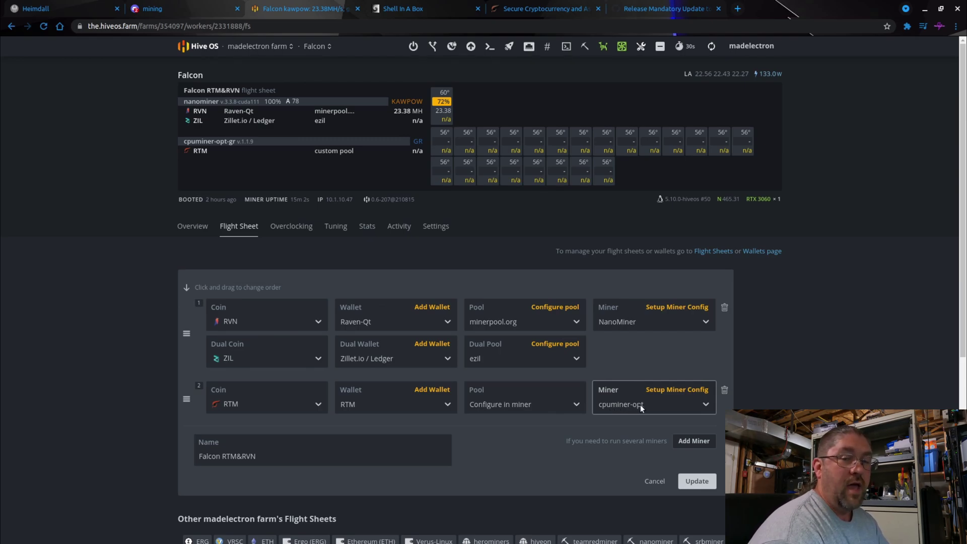
Step: Open the RTM cpuminer-opt settings and keep gr as the miner fork
{"action": "left_click", "coordinate": [675, 391]}
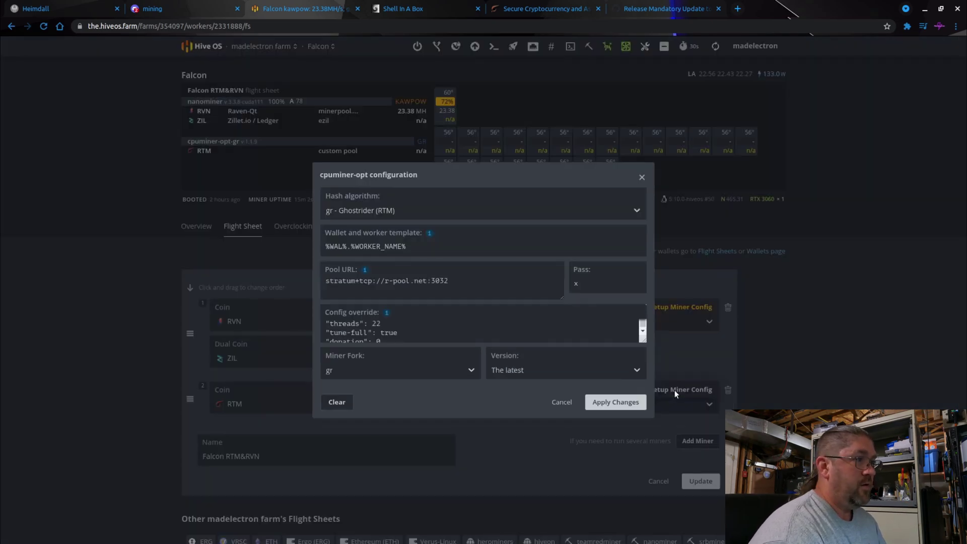
{"action": "left_click", "coordinate": [339, 372]}
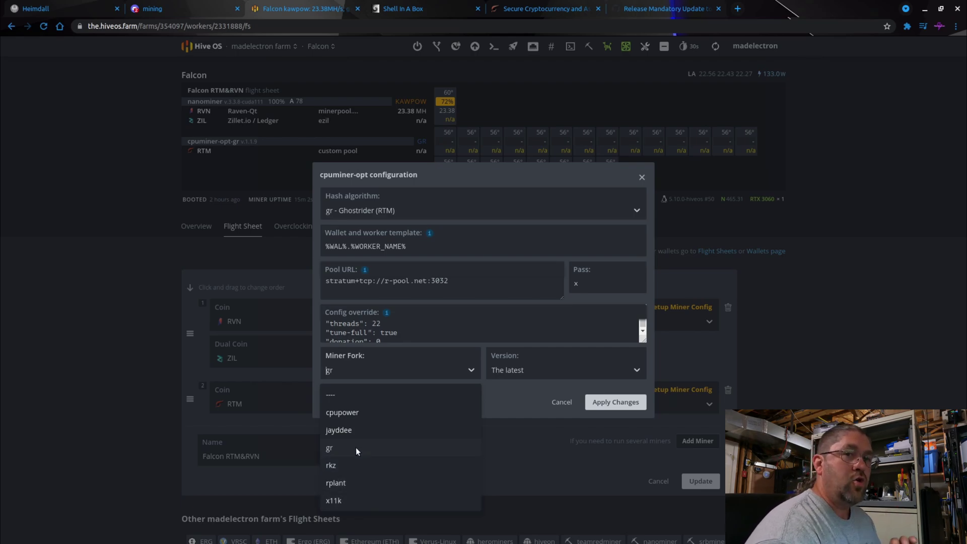
{"action": "left_click", "coordinate": [513, 395]}
Step: Review the wallet template, pool URL stratum+tcp://r-pool.net:3032 and config override fields
{"action": "left_click", "coordinate": [455, 279]}
{"action": "left_click", "coordinate": [409, 250]}
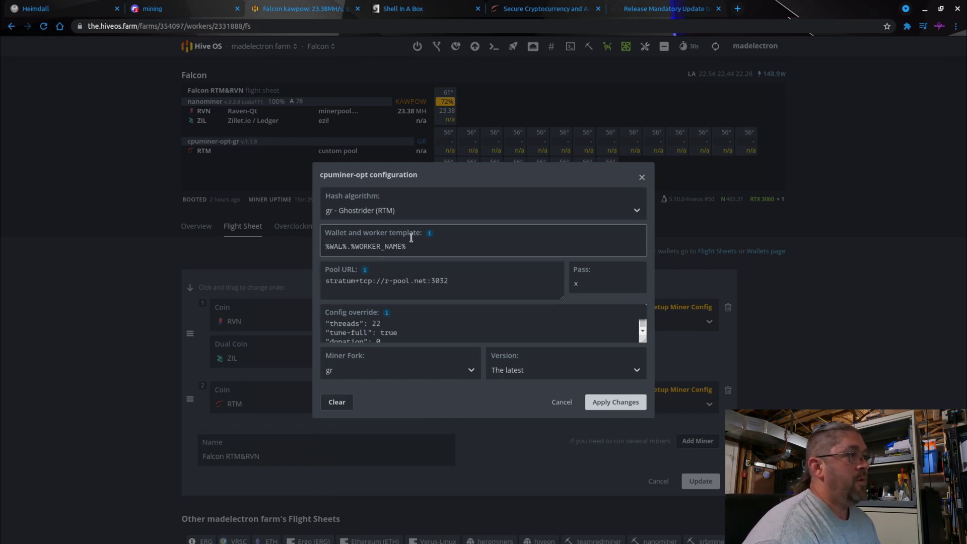
{"action": "left_click", "coordinate": [409, 279]}
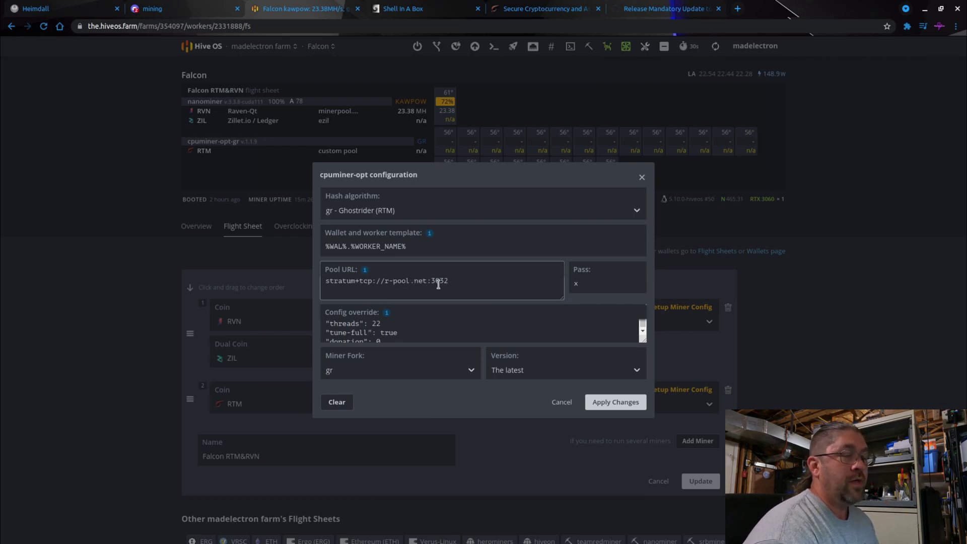
{"action": "left_click", "coordinate": [387, 313]}
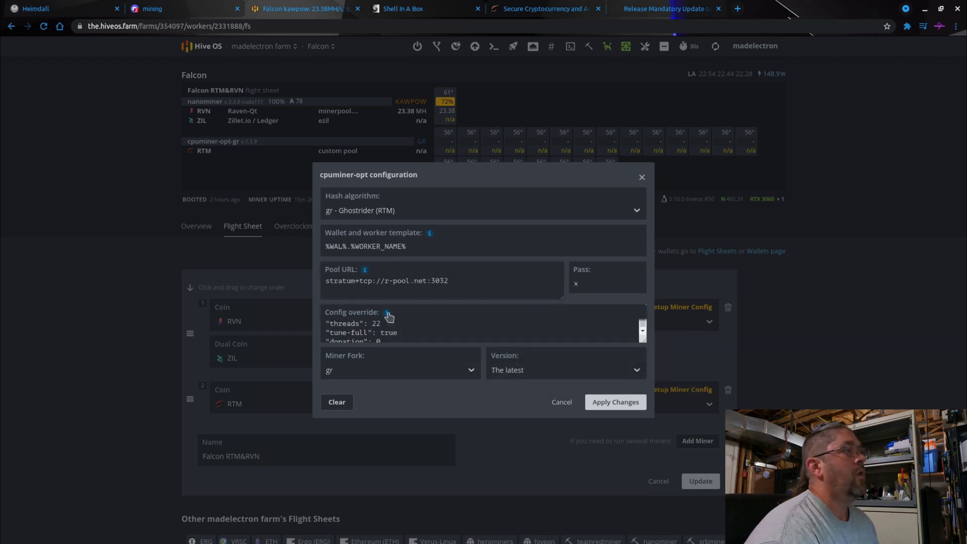
{"action": "left_click", "coordinate": [427, 317]}
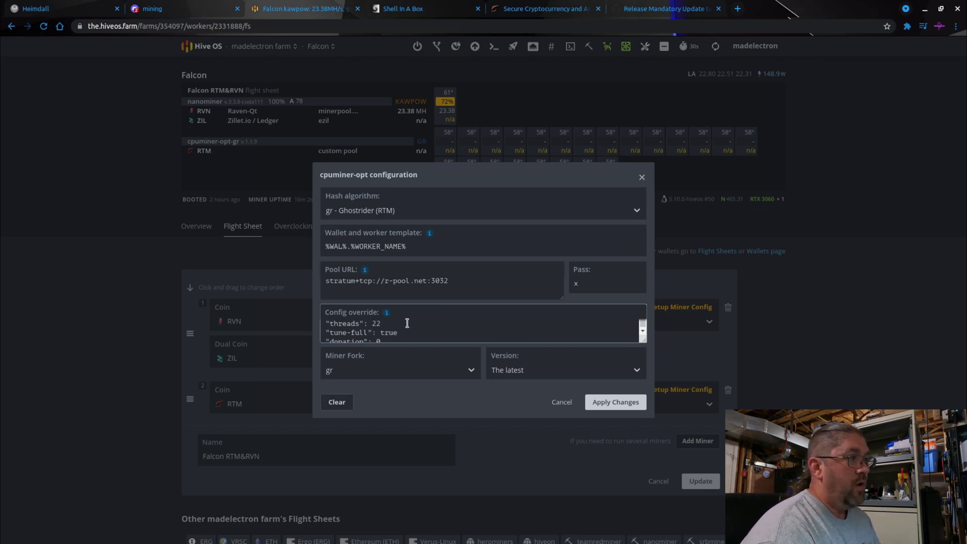
{"action": "scroll", "coordinate": [407, 322], "scroll_direction": "down", "scroll_amount": 1}
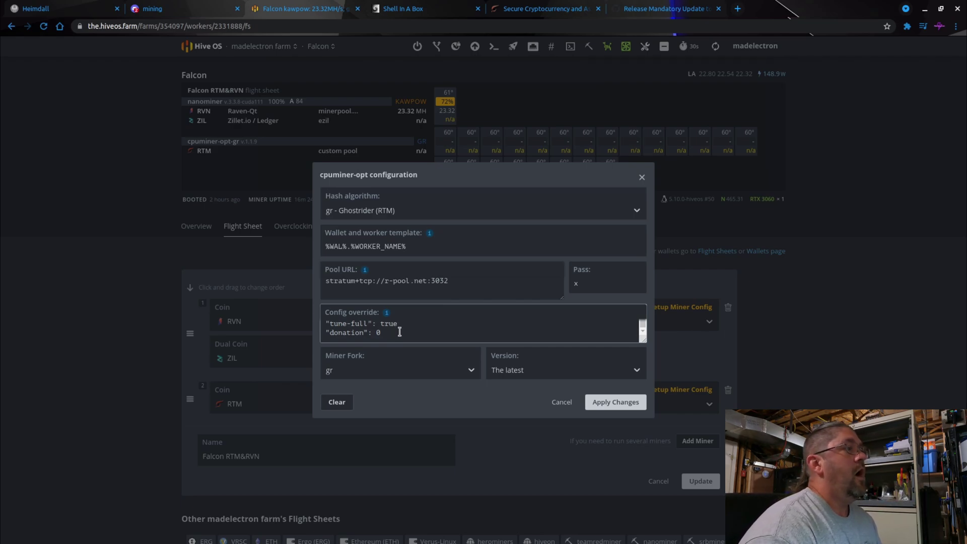
{"action": "scroll", "coordinate": [399, 332], "scroll_direction": "up", "scroll_amount": 1}
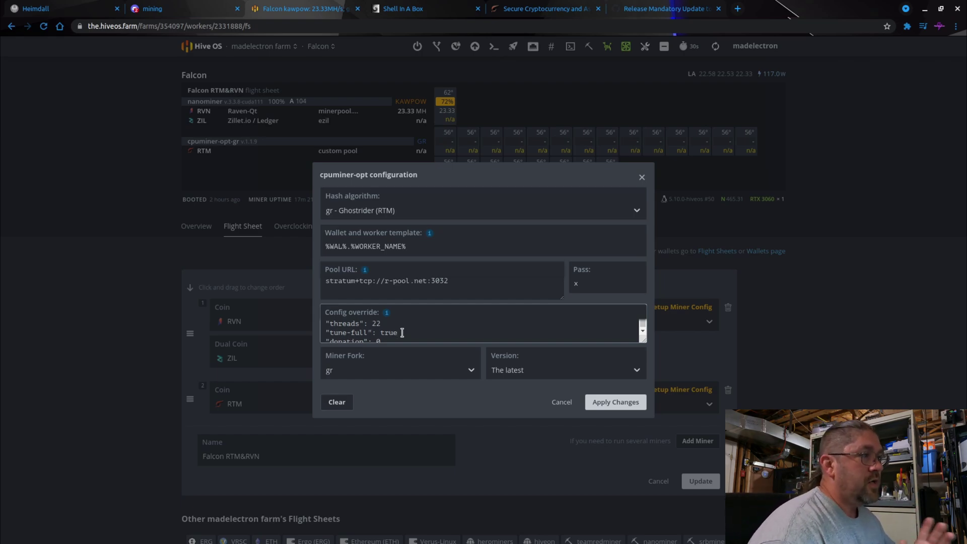
Step: Cancel the miner config unchanged, restart Falcon's miner, and switch to its shell terminal
{"action": "left_click", "coordinate": [562, 403]}
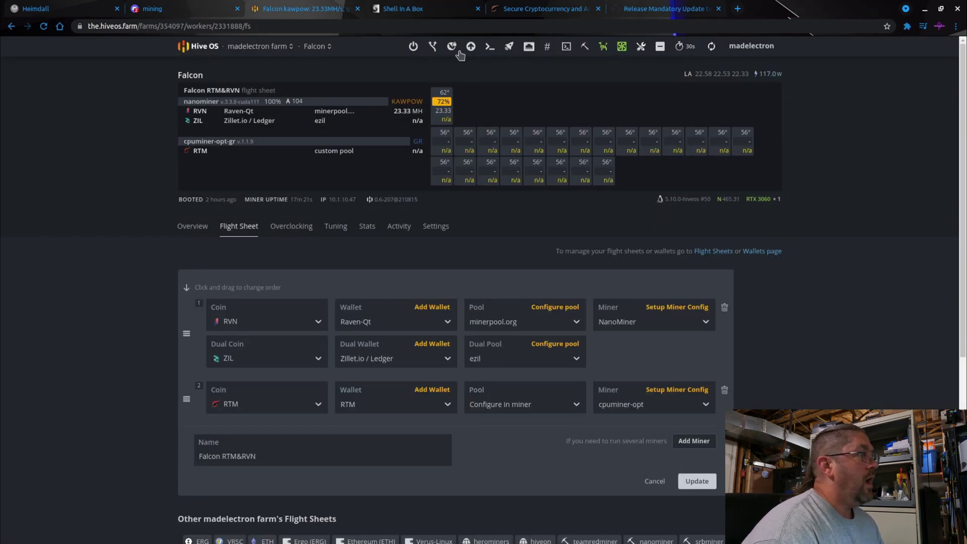
{"action": "left_click", "coordinate": [585, 47]}
{"action": "left_click", "coordinate": [614, 176]}
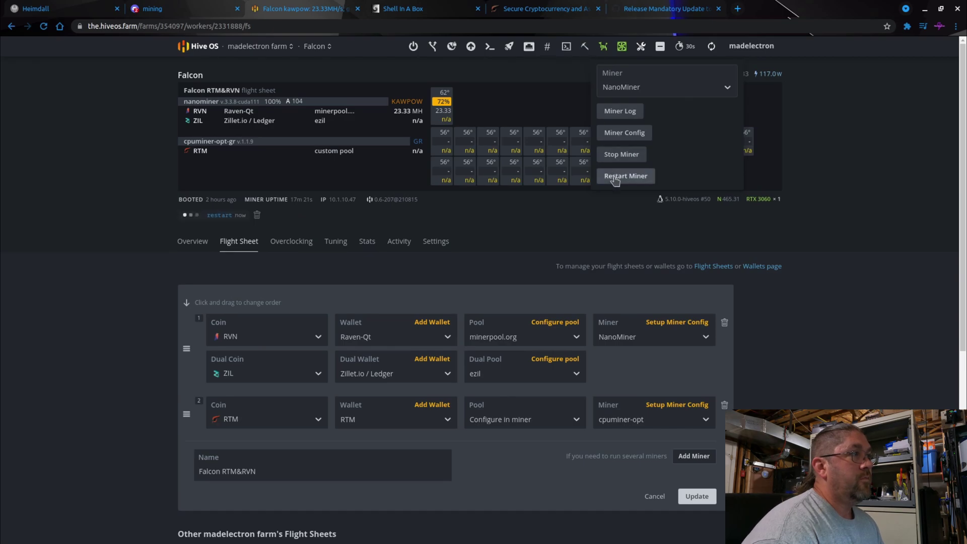
{"action": "left_click", "coordinate": [400, 9]}
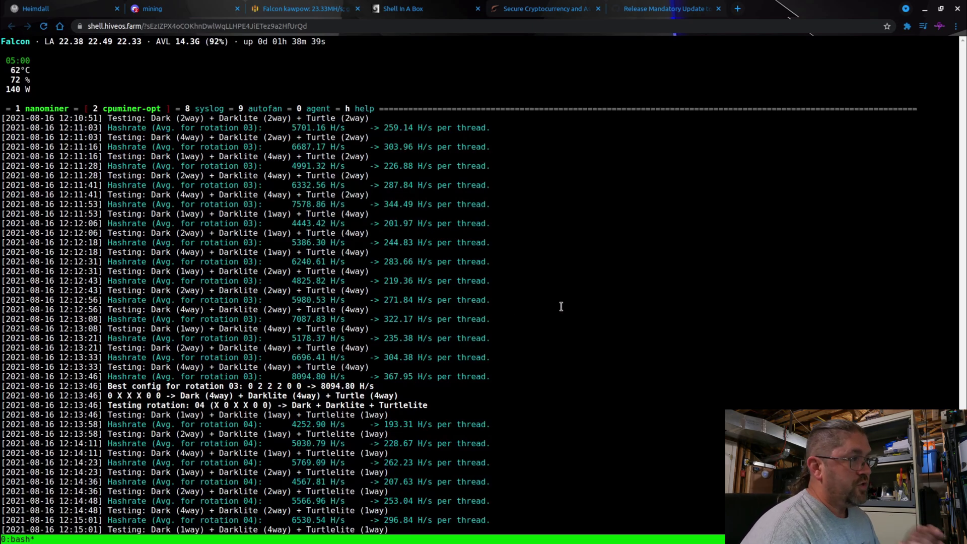
Step: Stop the running cpuminer-opt tuning output in the shell with Ctrl+C
{"action": "key", "text": "ctrl+c"}
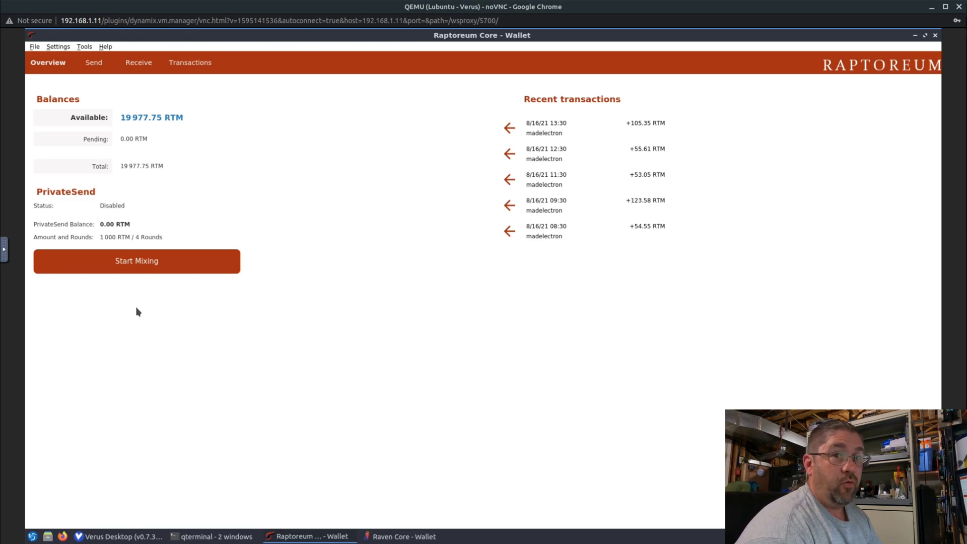
Step: Show the Raptoreum wallet's receiving addresses via the File menu
{"action": "left_click", "coordinate": [35, 48]}
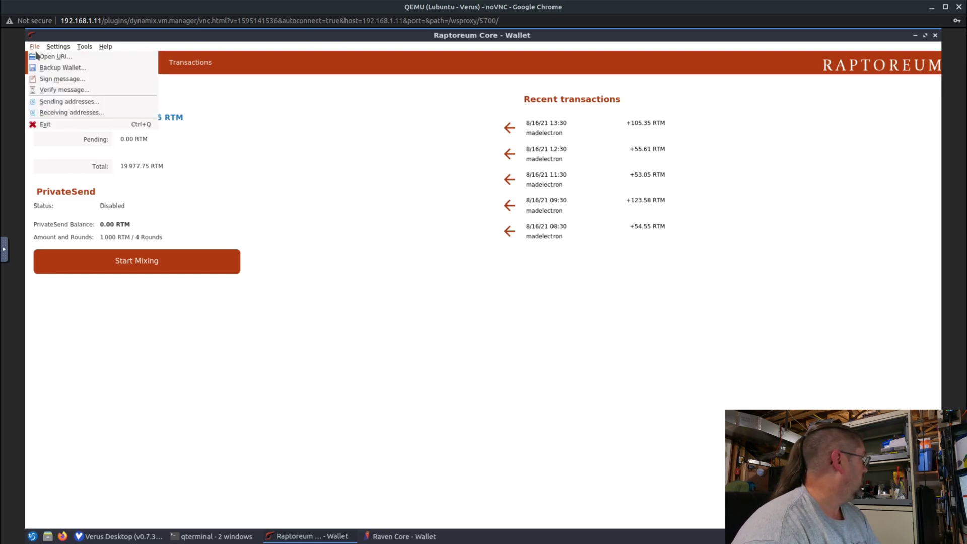
{"action": "left_click", "coordinate": [49, 115]}
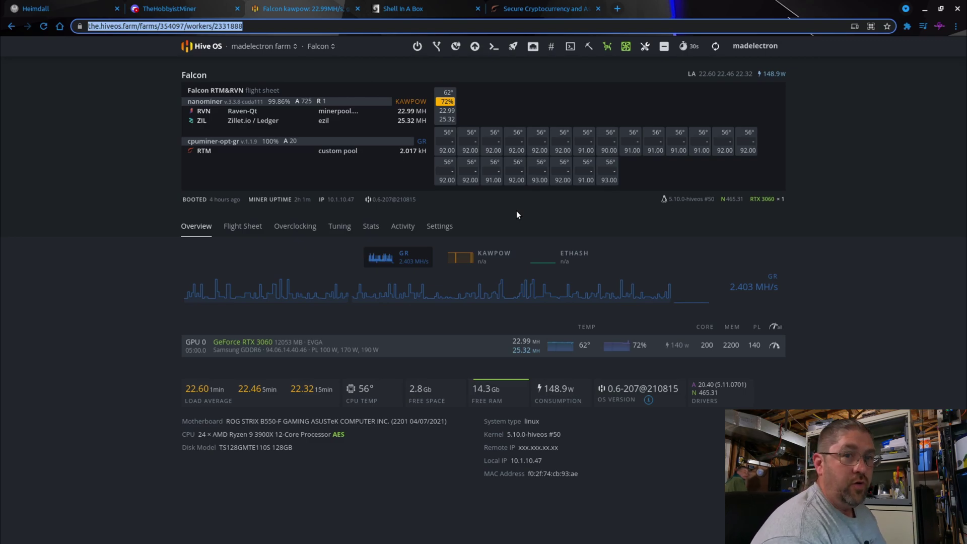
Step: Confirm 100% accepted shares in the miner terminal, then see the worker reading 2.011 kH with 20 accepted
{"action": "left_click", "coordinate": [394, 10]}
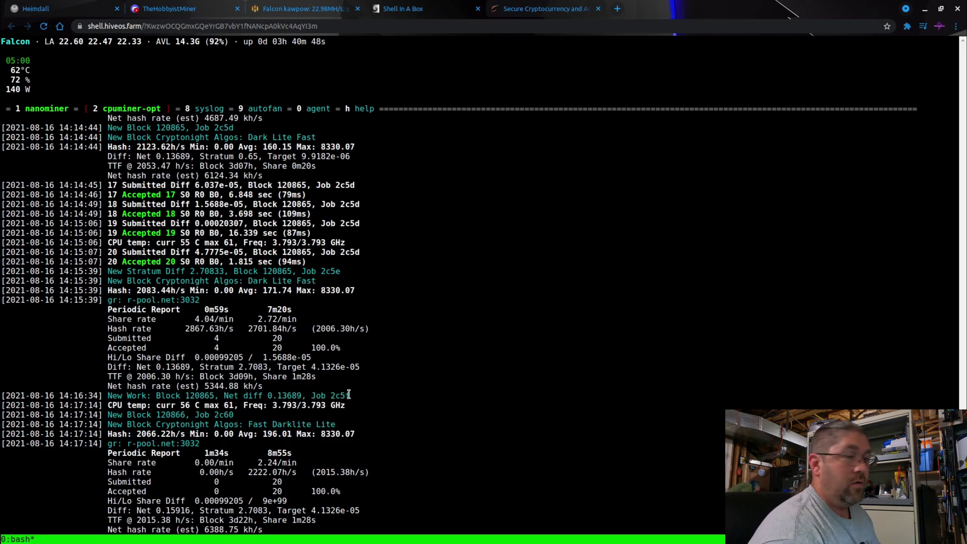
{"action": "left_click", "coordinate": [312, 9]}
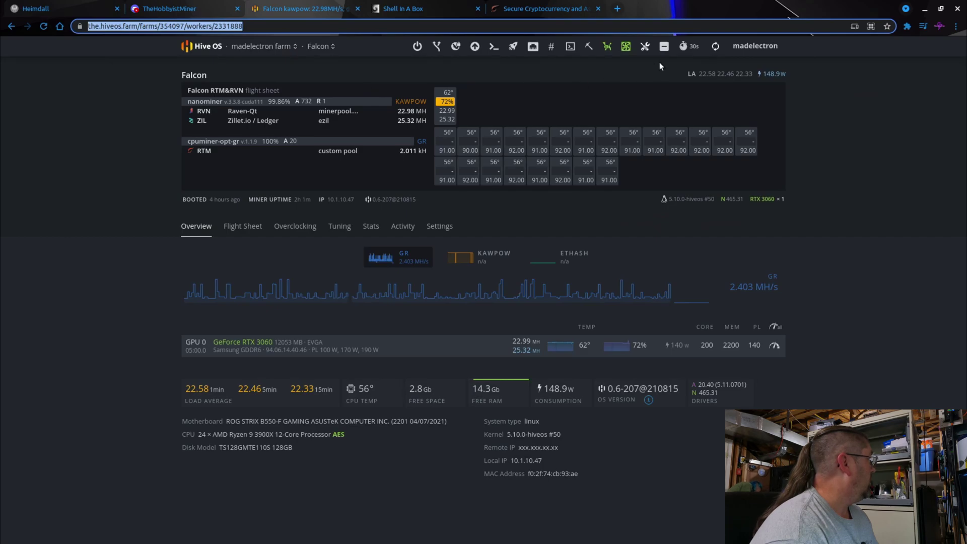
Step: Restart the Falcon worker's miner and watch cpuminer-opt-gr 1.1.9 reconnect to r-pool.net:3032 on 22 threads
{"action": "left_click", "coordinate": [588, 46]}
{"action": "left_click", "coordinate": [624, 176]}
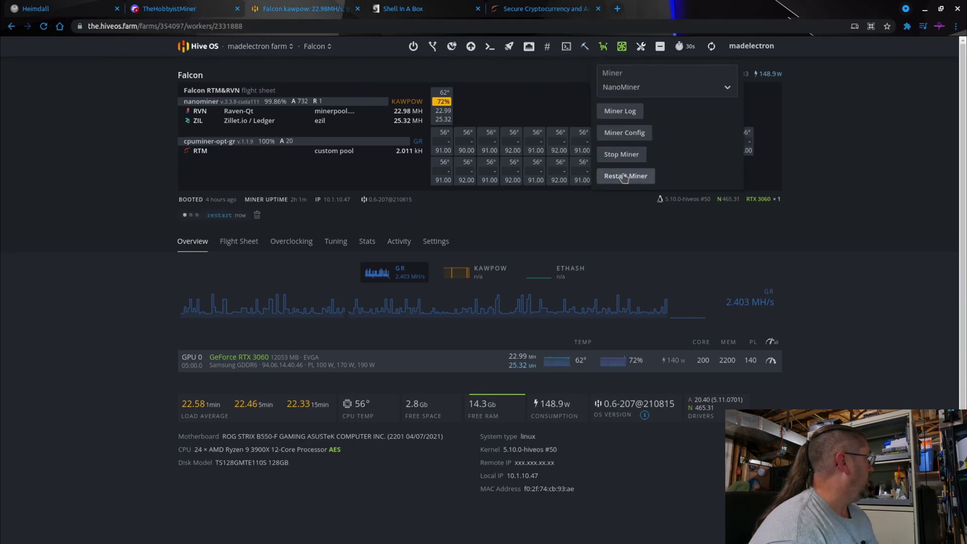
{"action": "left_click", "coordinate": [404, 3]}
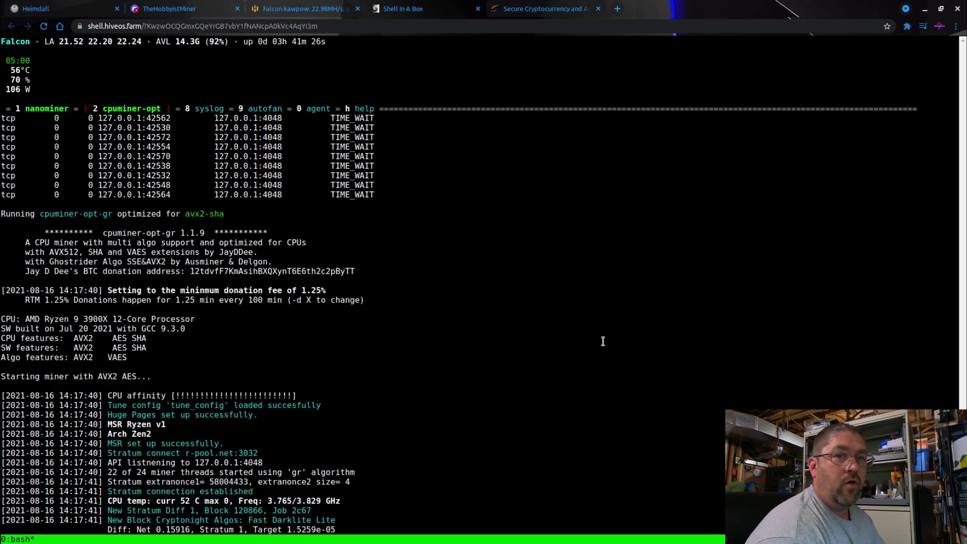
Step: Switch to the Raptoreum Discord #mining channel showing the daily RTM earnings estimate
{"action": "key", "text": "ctrl+2"}
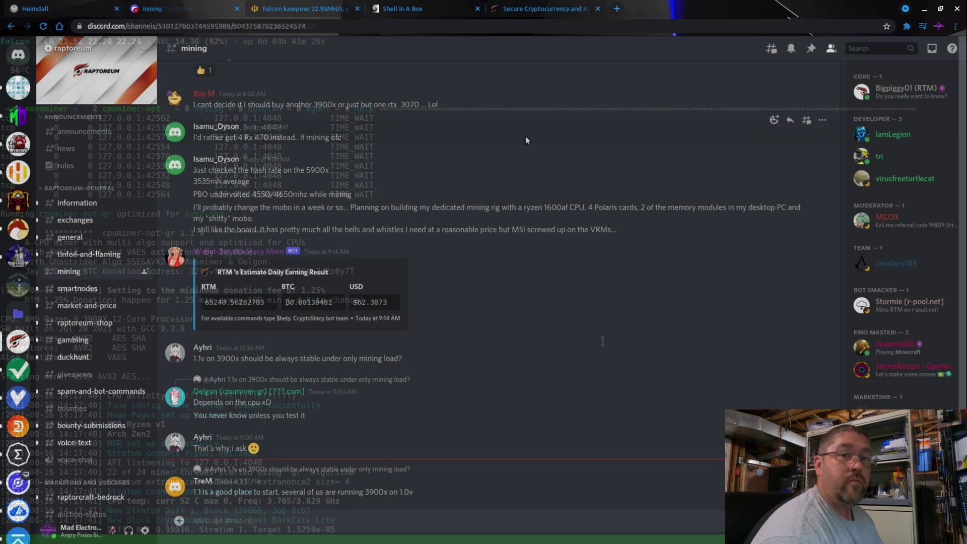